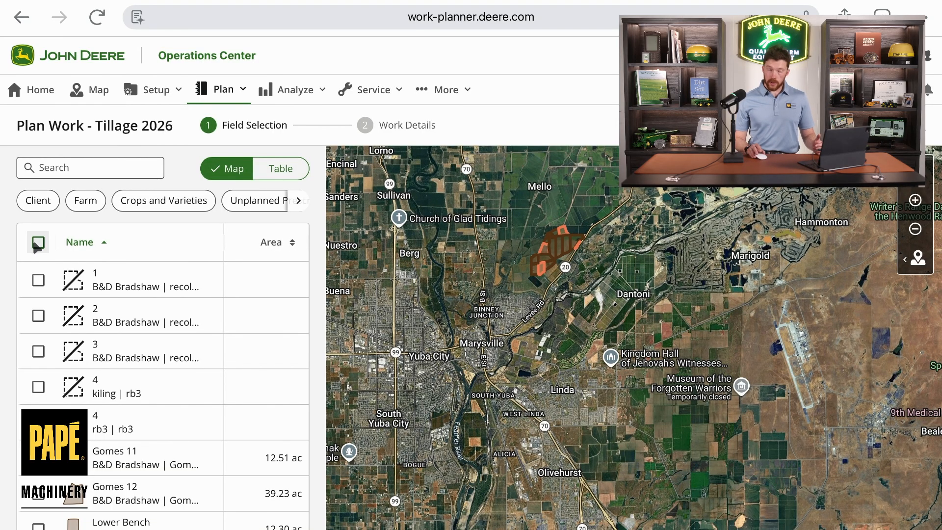
Step: Select the six Silva Ranch fields on the map and continue to the work details
scroll(110, 421, "down", 1)
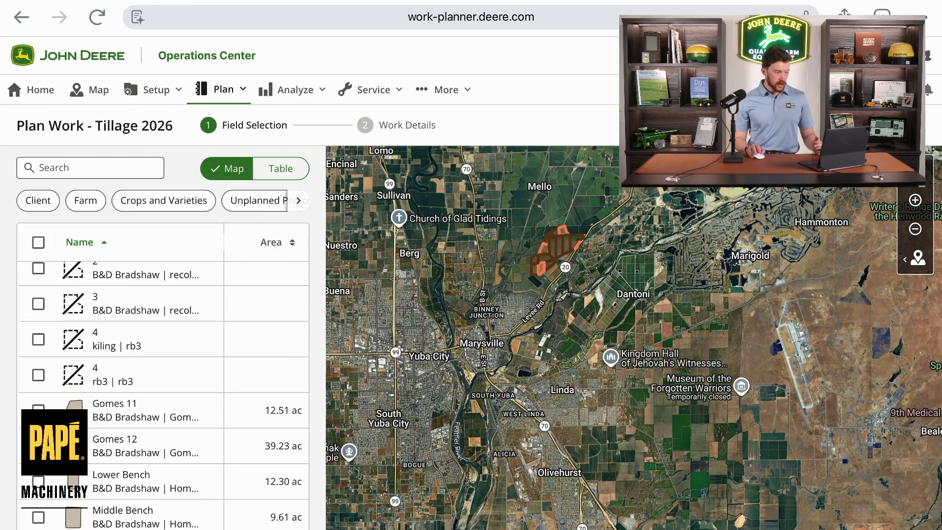
scroll(544, 245, "up", 5)
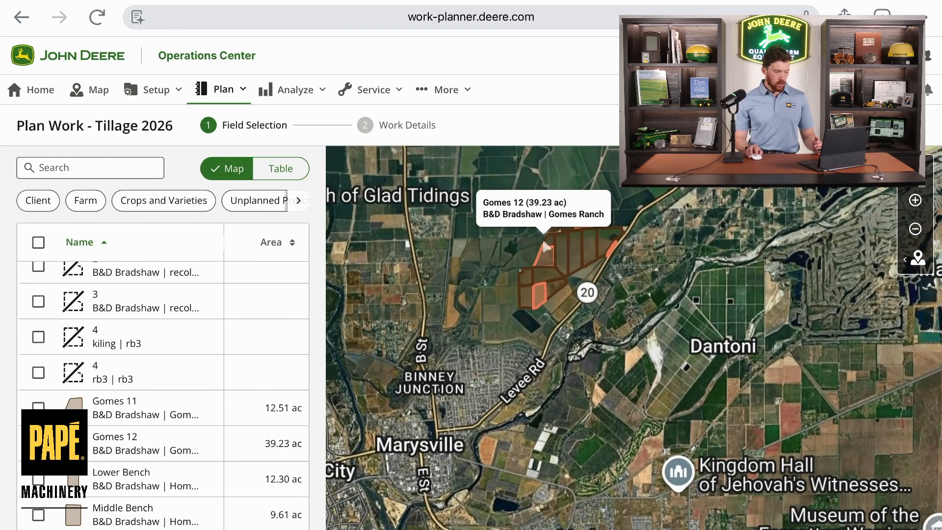
scroll(545, 245, "up", 5)
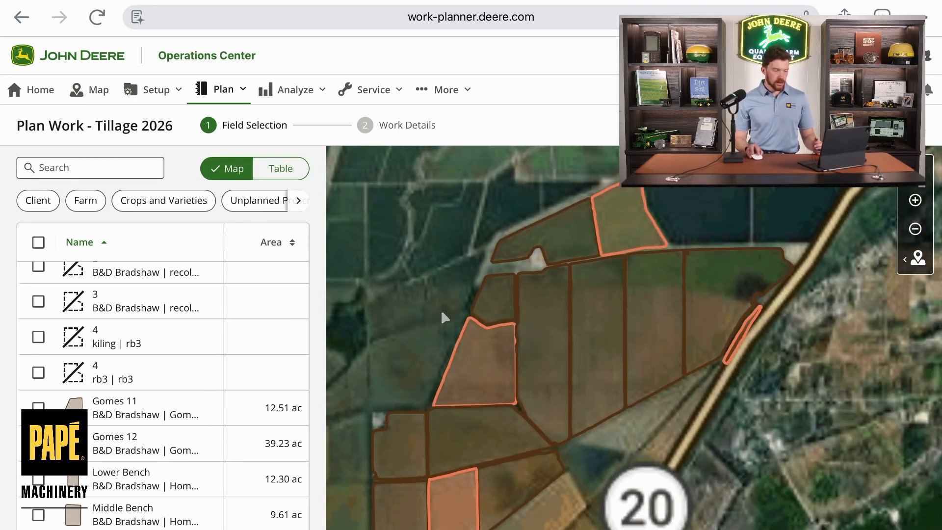
left_click(551, 233)
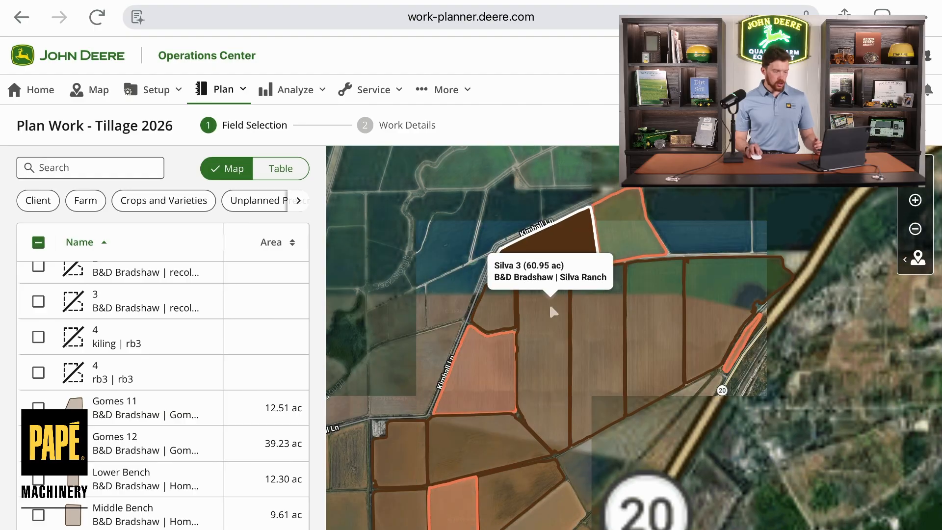
left_click(551, 307)
left_click(590, 300)
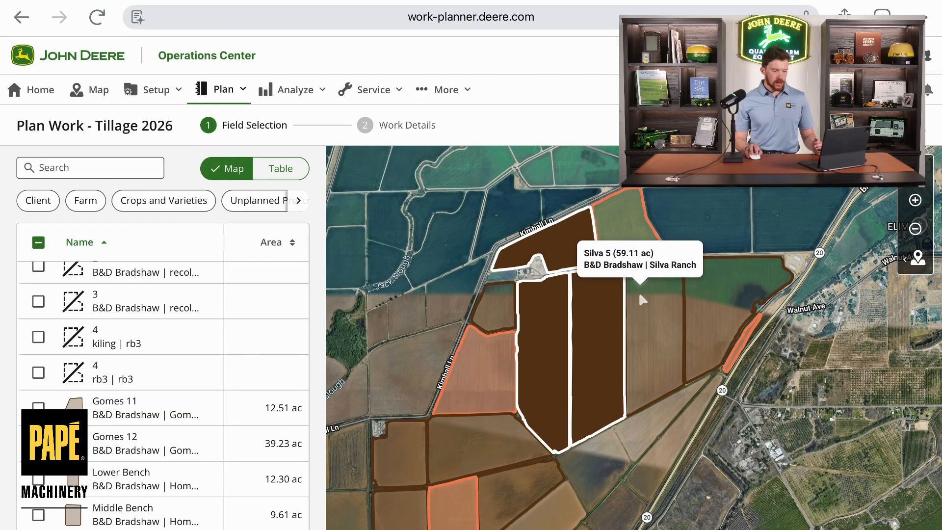
left_click(638, 292)
left_click(711, 274)
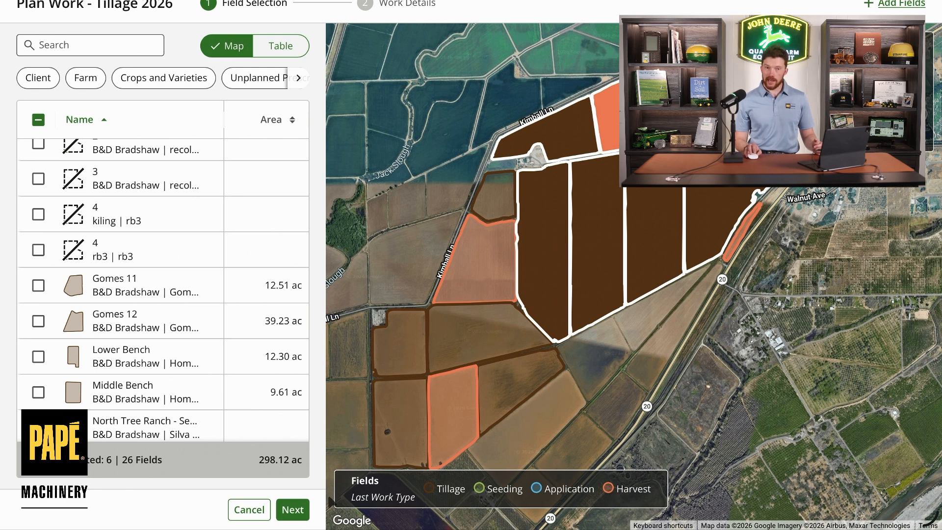
left_click(300, 513)
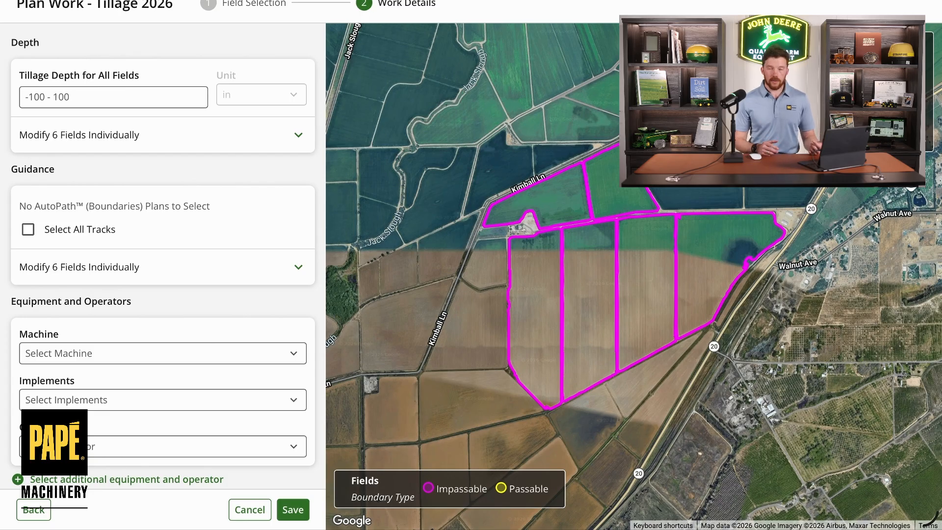
Step: Set the tillage depth for all fields to 4 in
left_click(81, 100)
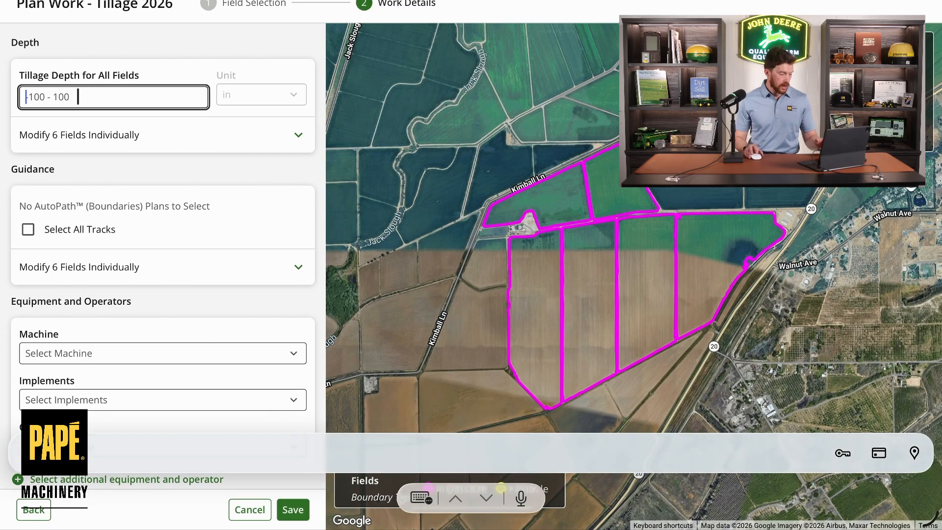
type("4")
left_click(285, 90)
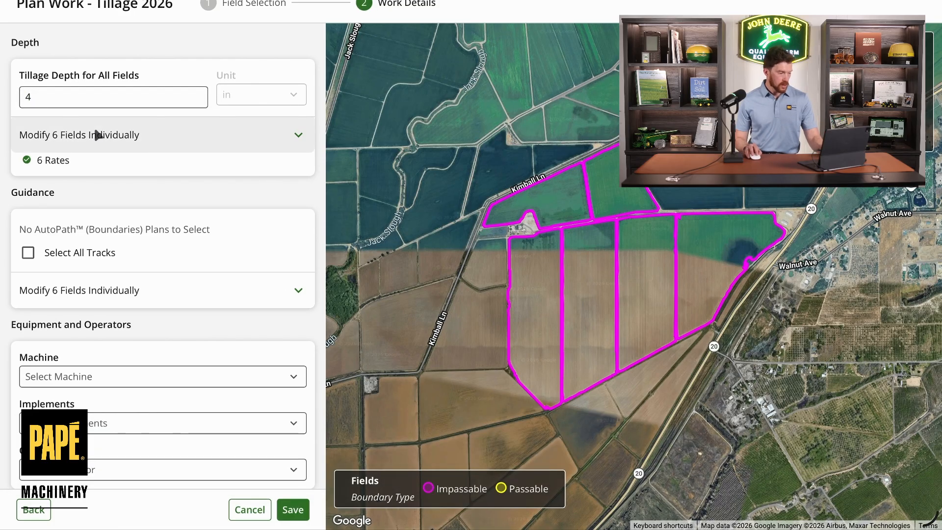
Step: Expand the per-field depth settings to review each Silva field's depth, then collapse them
left_click(197, 142)
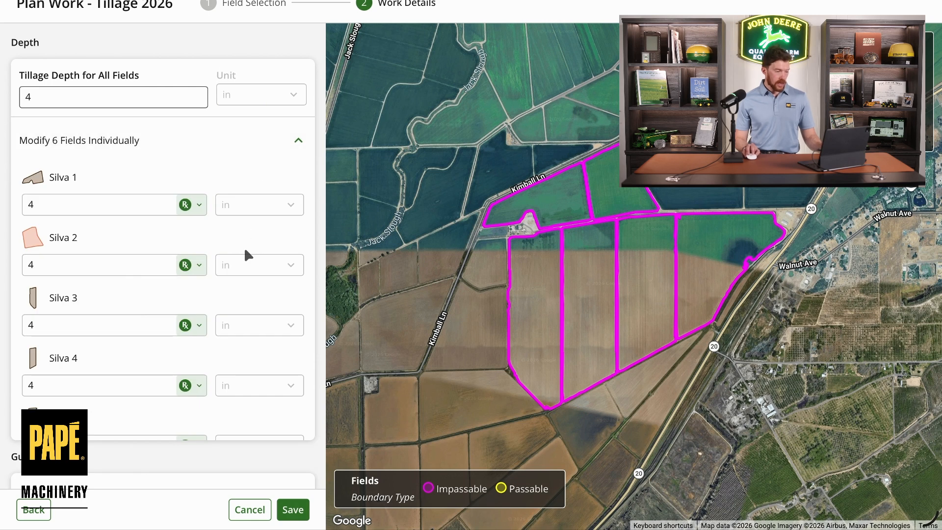
scroll(243, 247, "down", 1)
scroll(235, 211, "down", 1)
scroll(237, 214, "up", 3)
scroll(238, 214, "down", 1)
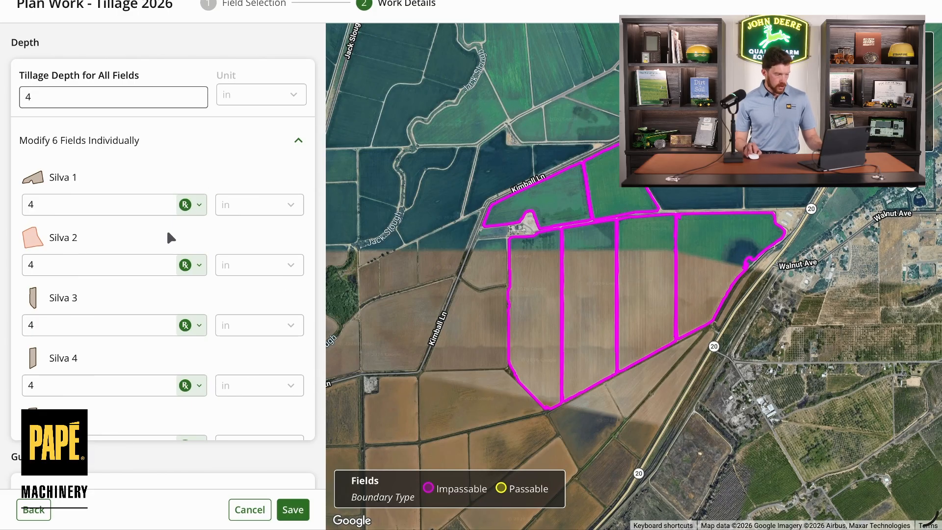
scroll(147, 241, "down", 2)
scroll(147, 238, "up", 2)
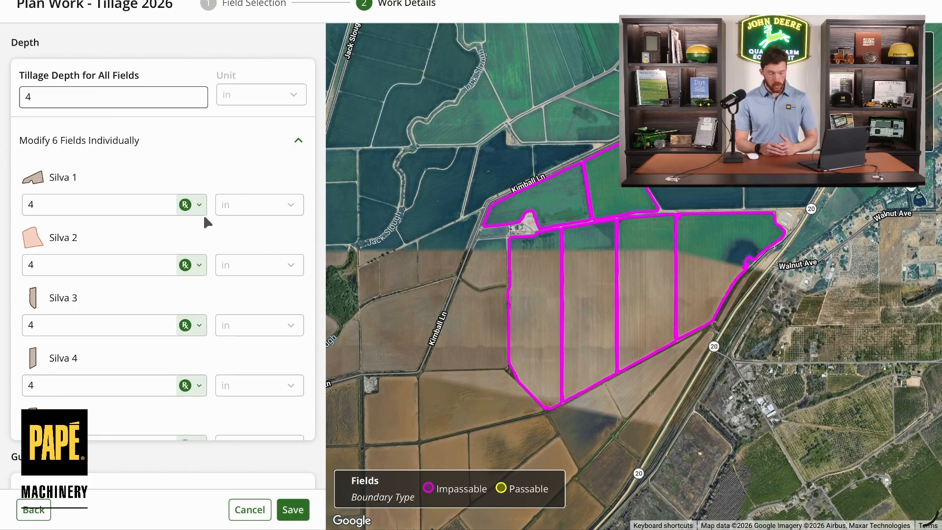
left_click(109, 149)
Step: Assign the 1st AB Line guidance track to the Silva 1 field
scroll(112, 162, "down", 1)
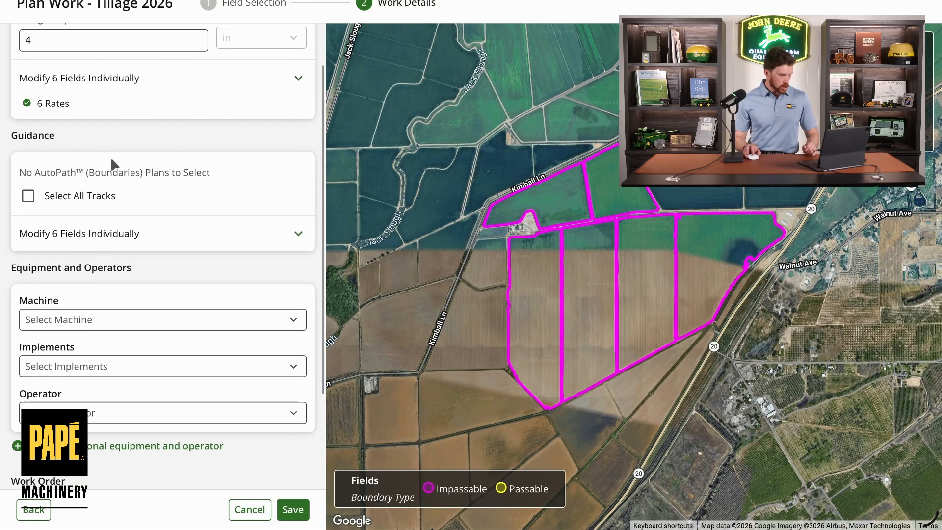
scroll(103, 190, "down", 1)
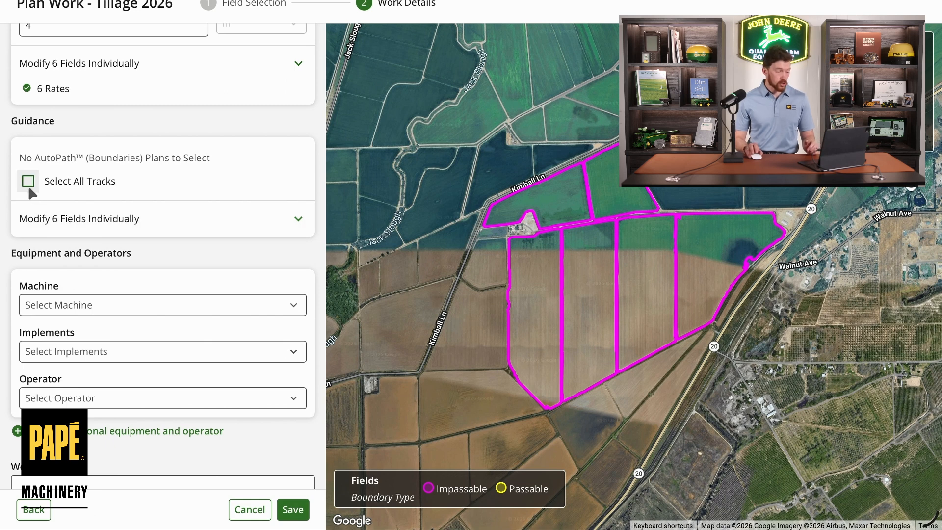
left_click(290, 220)
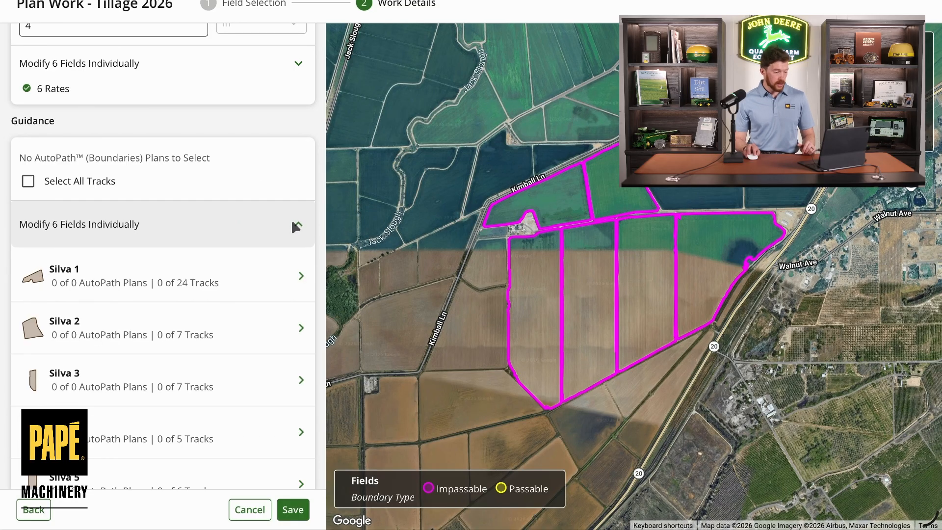
scroll(228, 221, "down", 1)
left_click(288, 227)
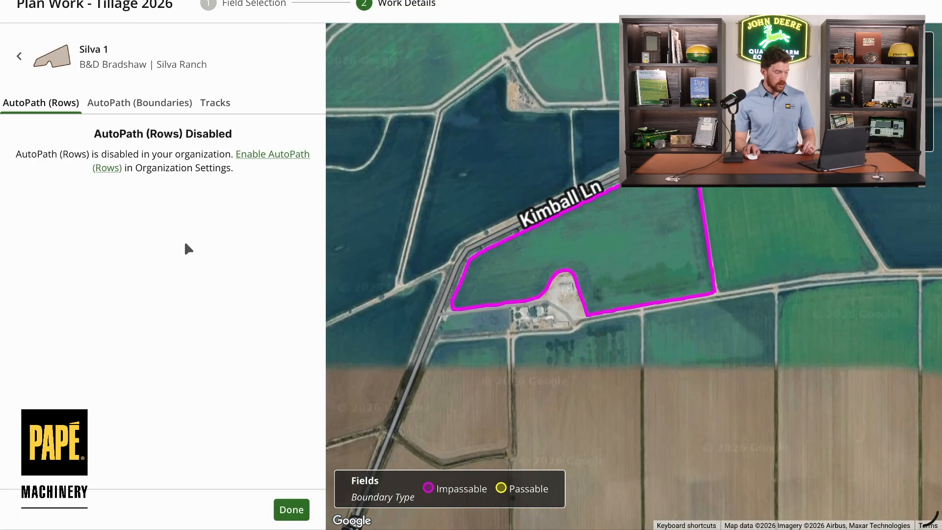
left_click(218, 101)
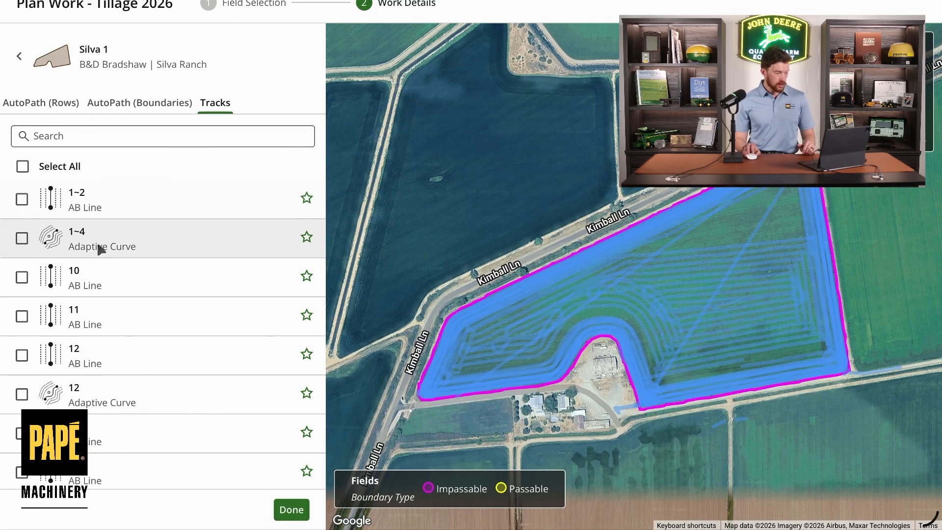
left_click(22, 198)
scroll(19, 392, "down", 1)
scroll(20, 393, "down", 1)
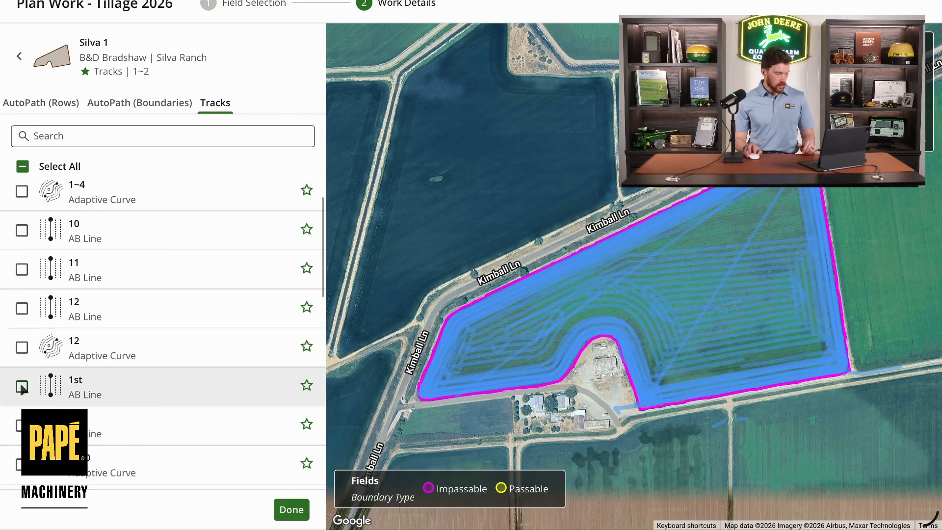
left_click(22, 385)
scroll(10, 239, "up", 2)
left_click(22, 200)
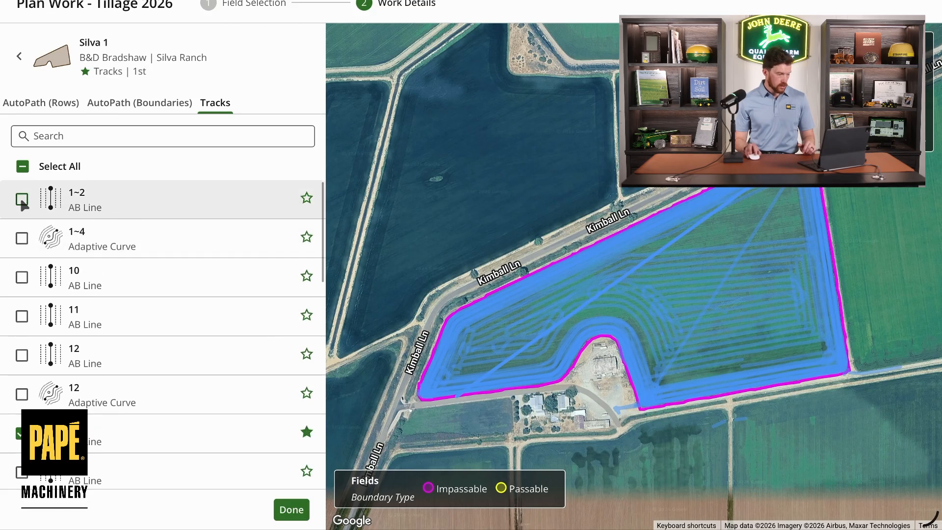
left_click(295, 509)
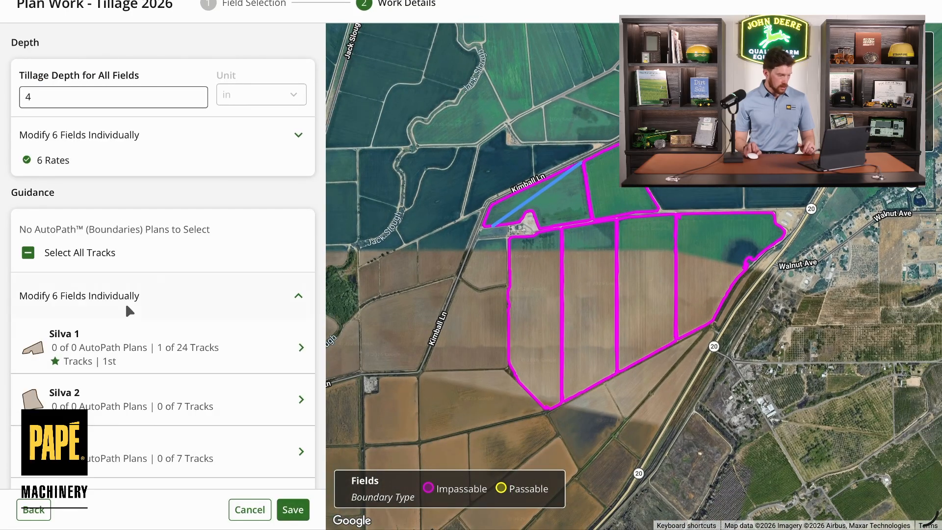
Step: Assign the 1st AB Line guidance track to the Silva 2 field
scroll(130, 319, "down", 1)
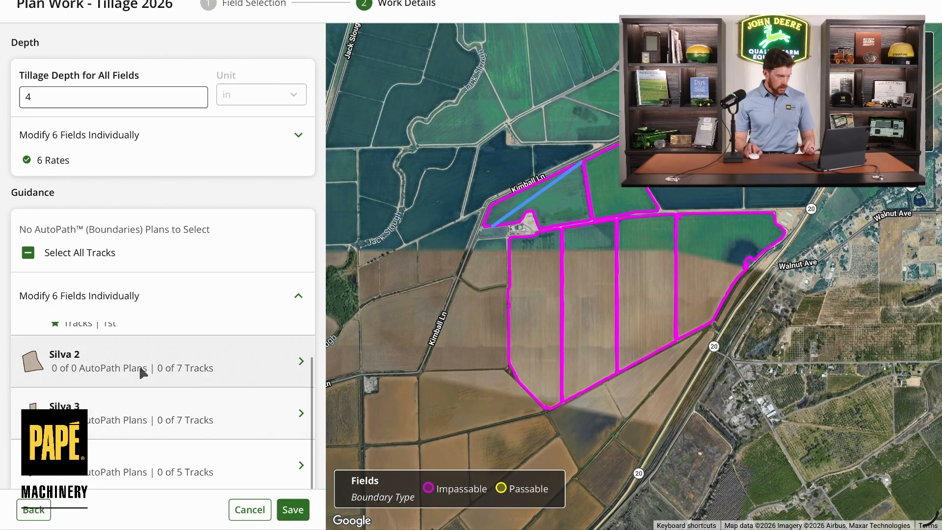
left_click(141, 368)
left_click(214, 102)
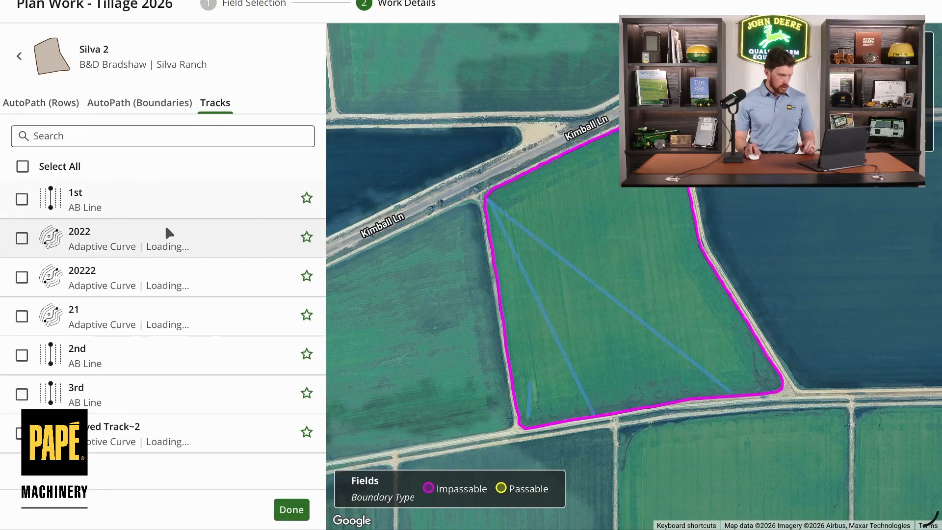
left_click(22, 200)
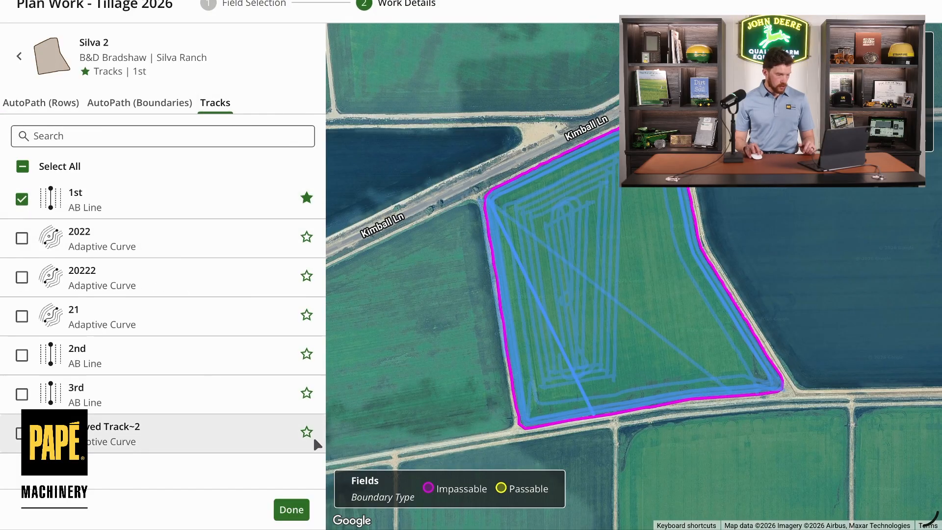
left_click(297, 509)
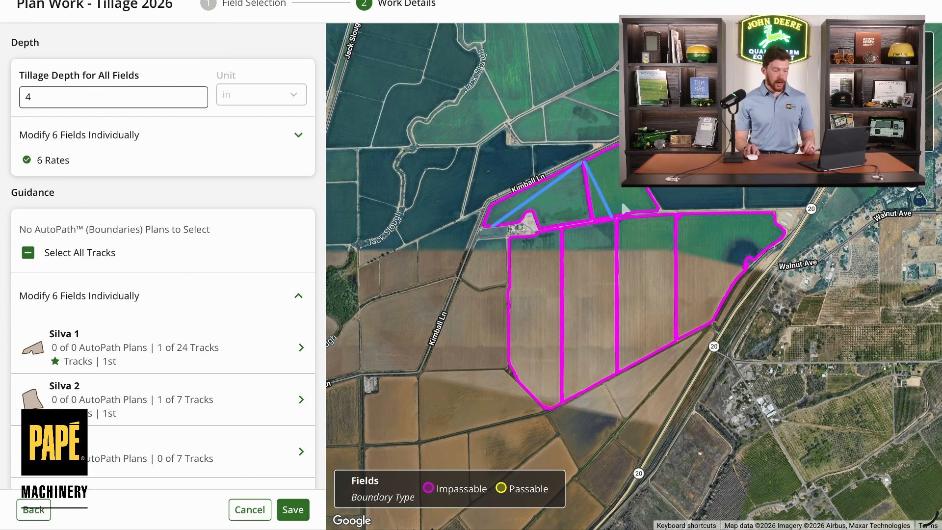
Step: Choose RW8300P021028 as the machine for the tillage work
scroll(200, 296, "down", 8)
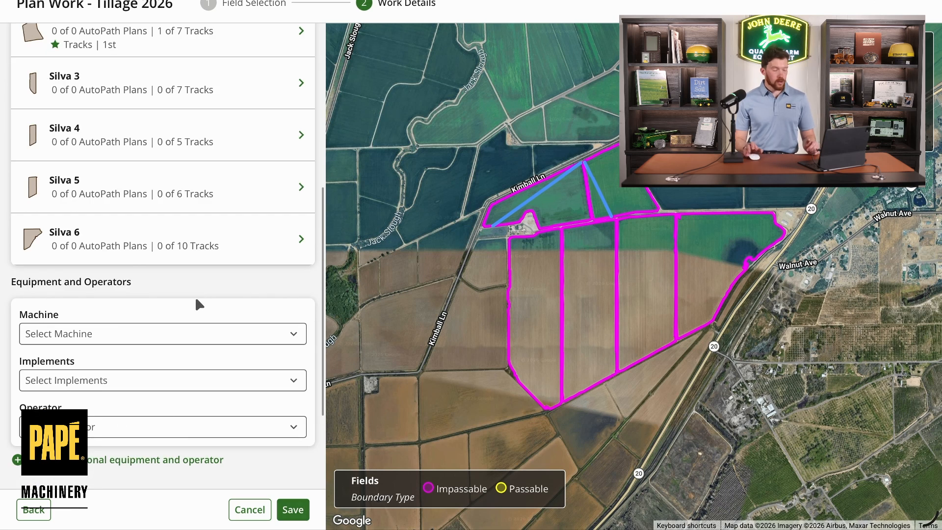
scroll(186, 347, "down", 1)
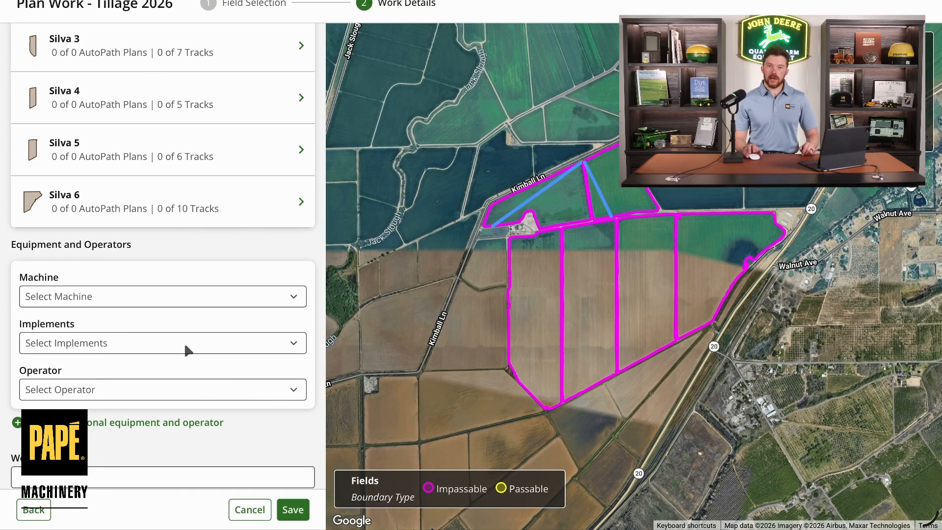
left_click(153, 298)
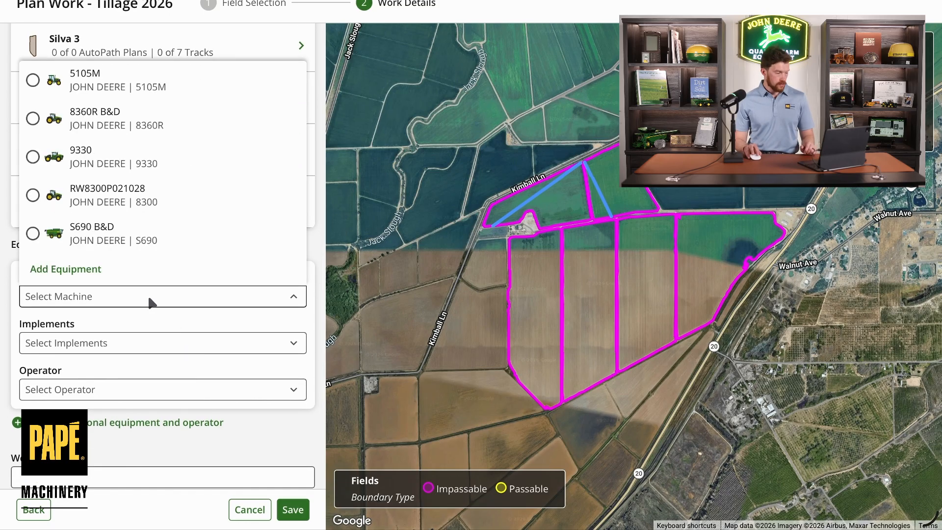
left_click(43, 199)
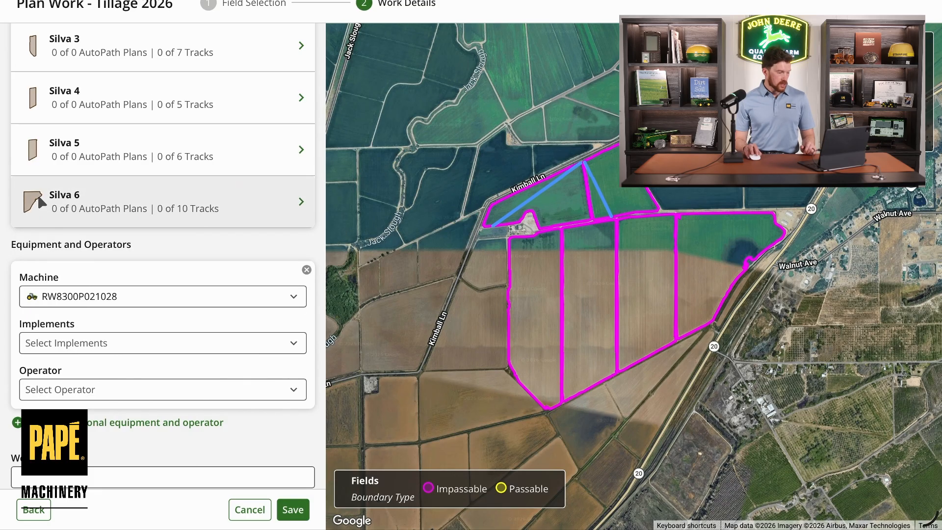
Step: Choose the John Deere 1000 Cultivator under Field Cultivator as the implement
left_click(124, 340)
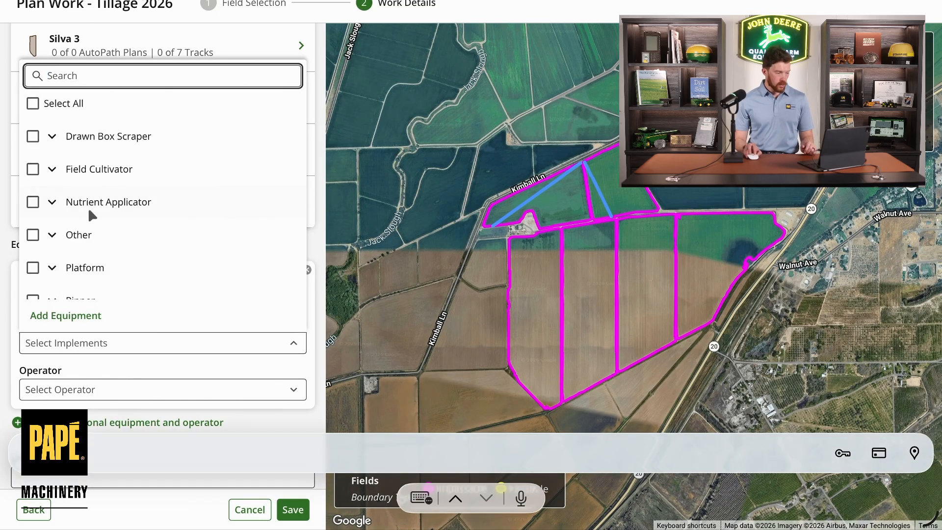
left_click(52, 169)
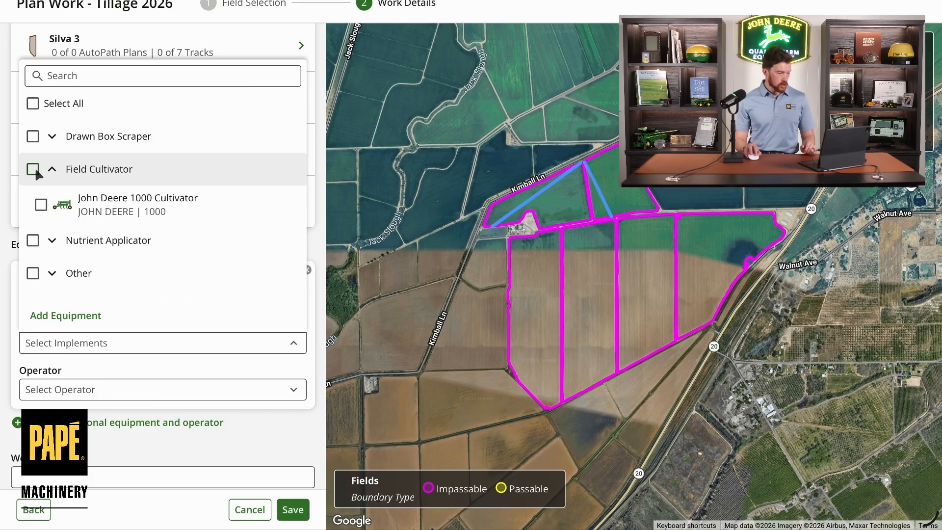
left_click(33, 168)
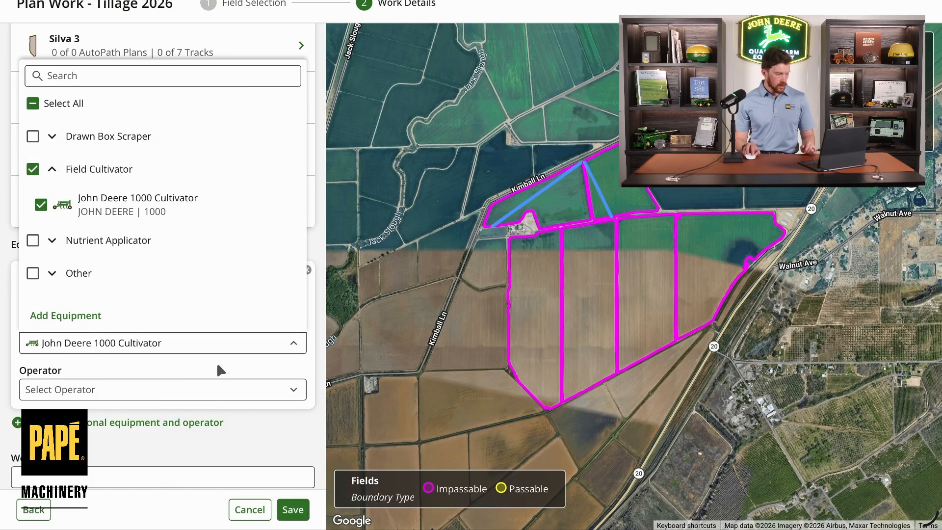
left_click(272, 443)
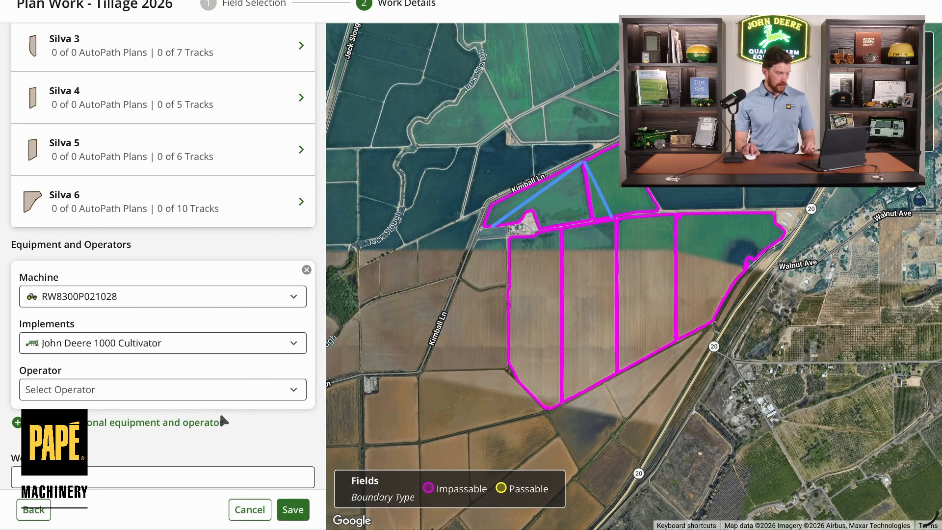
Step: Enter the work instructions "Watch depth gauge wheels!" for the tillage plan
scroll(219, 415, "down", 2)
scroll(217, 424, "down", 3)
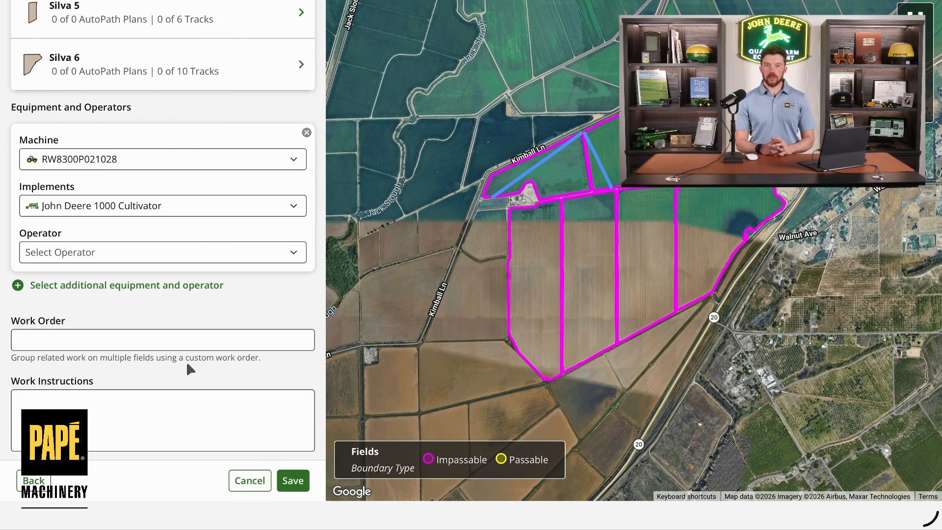
left_click(84, 339)
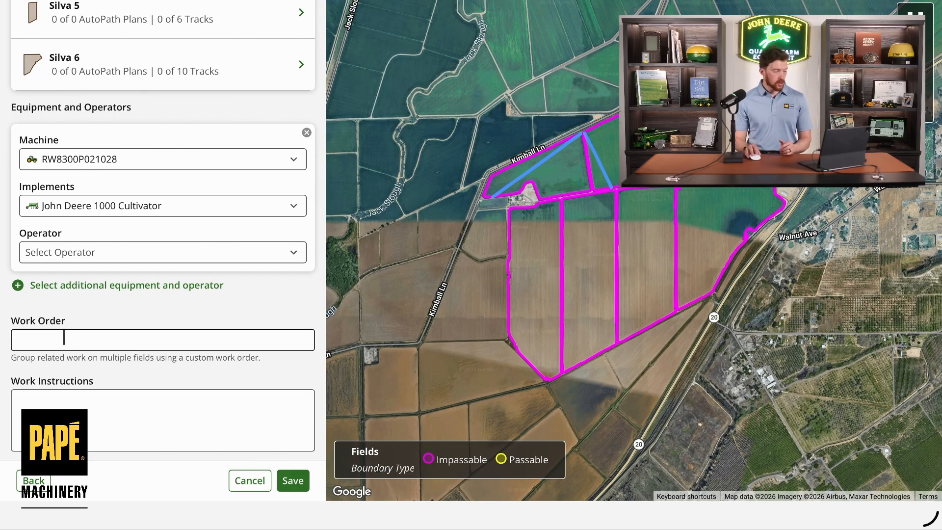
left_click(91, 421)
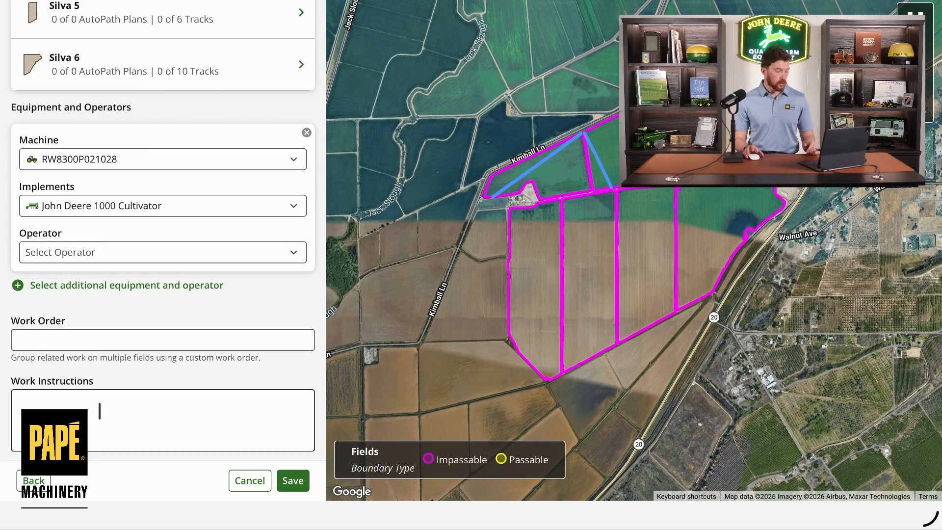
left_click(99, 411)
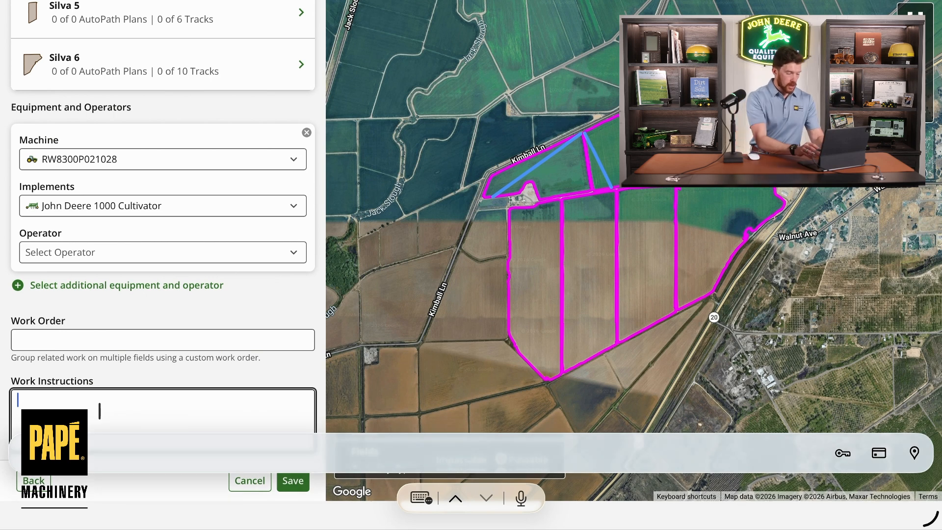
type("W")
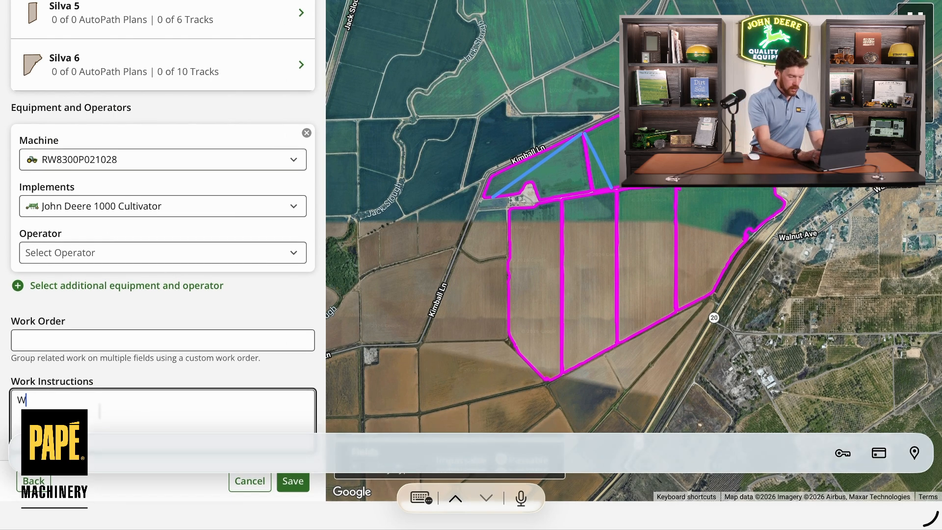
type("atch d")
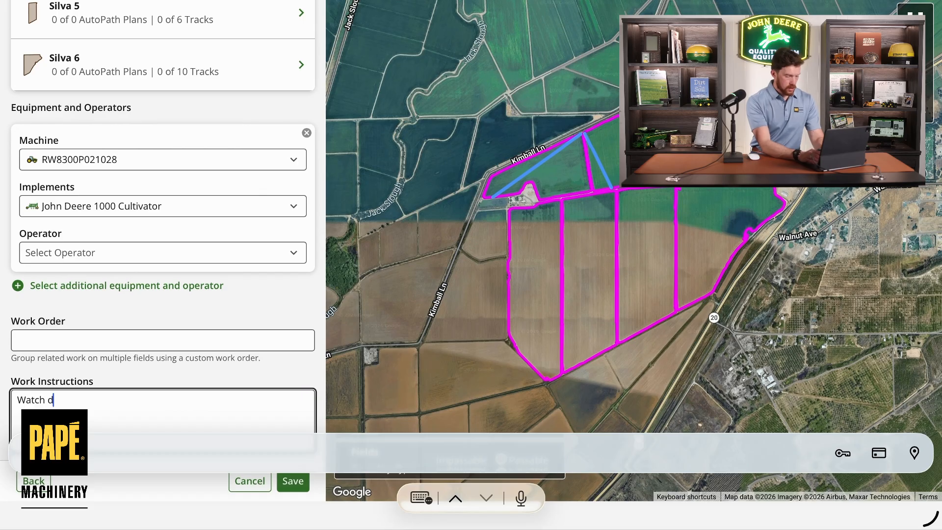
type("epth gauge wheels!")
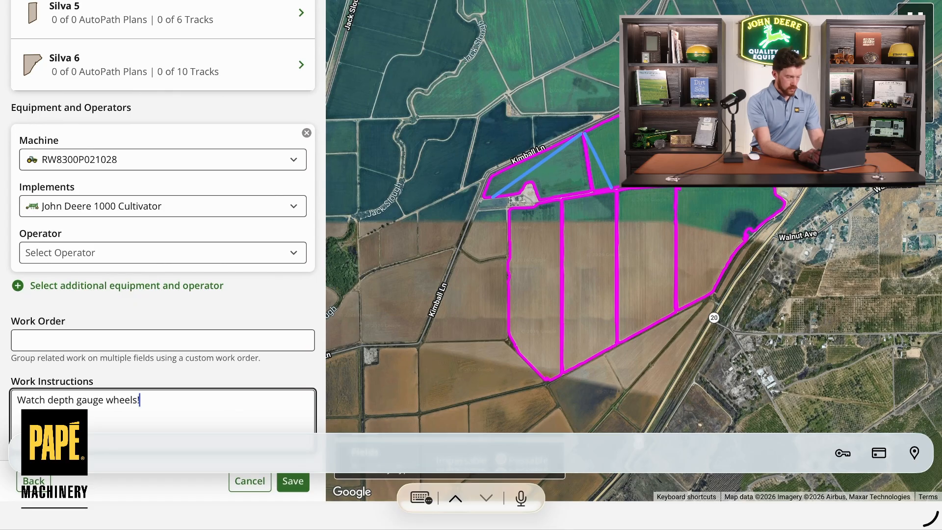
Step: Save the Tillage 2026 work plan
scroll(172, 342, "down", 2)
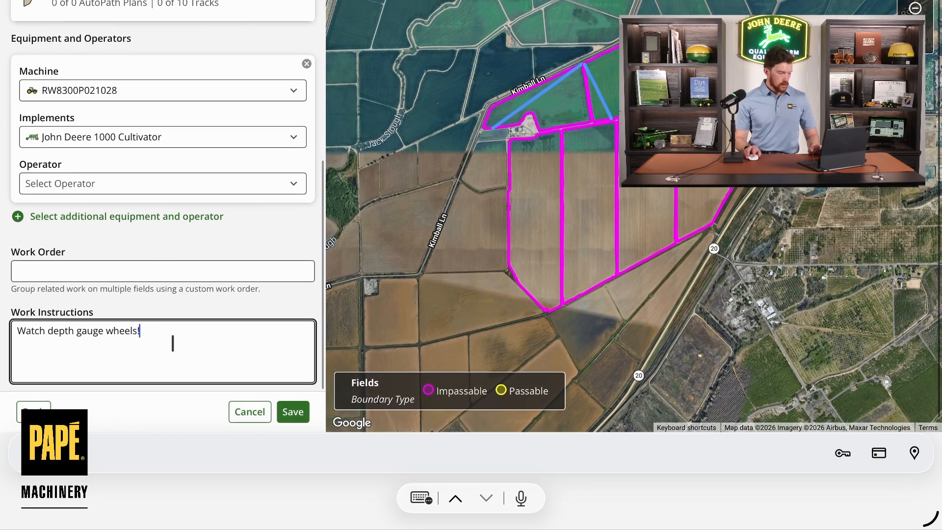
left_click(298, 421)
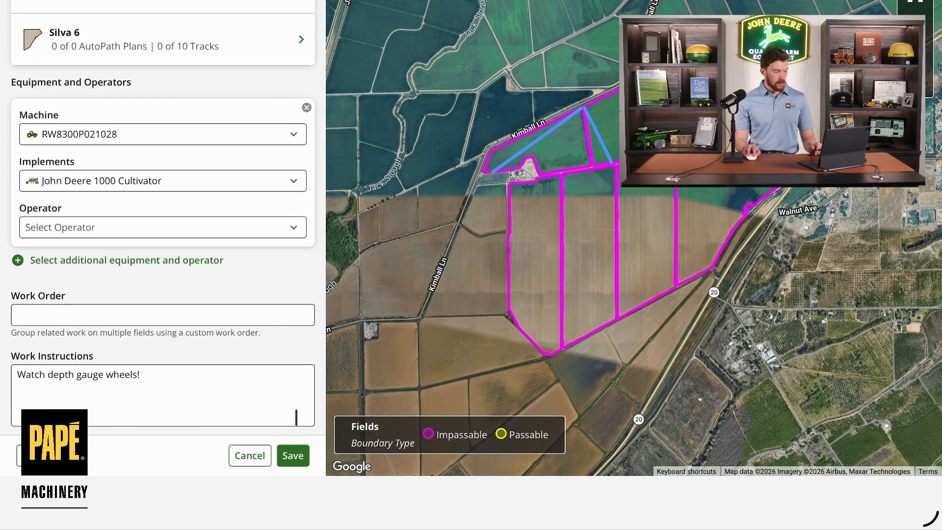
left_click(300, 455)
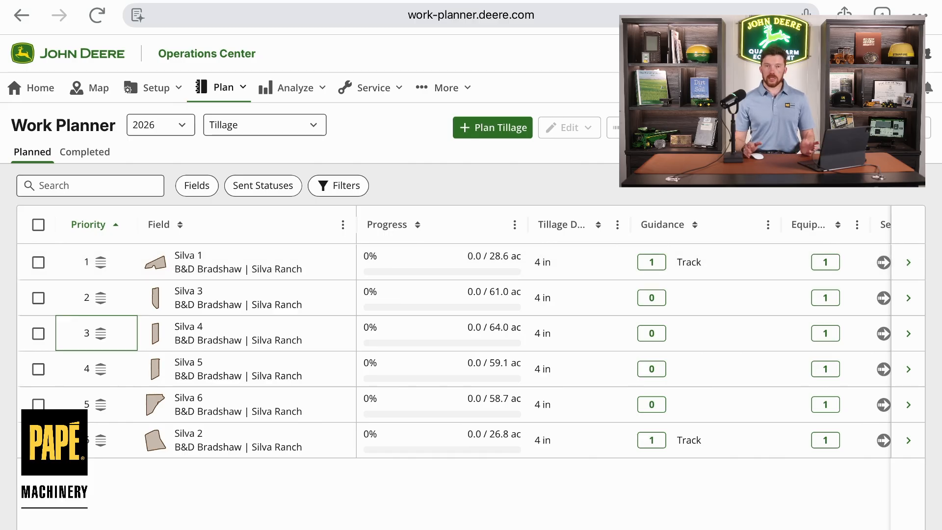
Step: Try to send all six planned Silva fields to equipment, then close the dialog
left_click(38, 224)
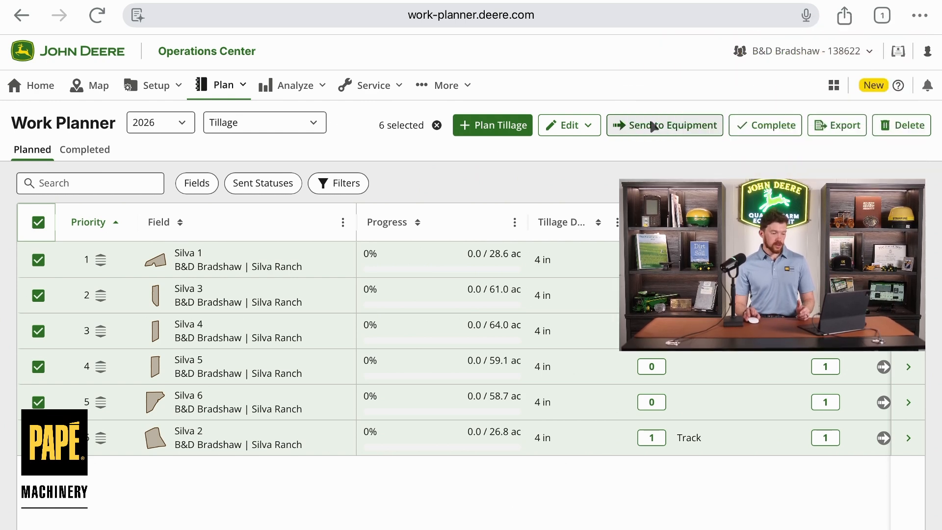
left_click(651, 125)
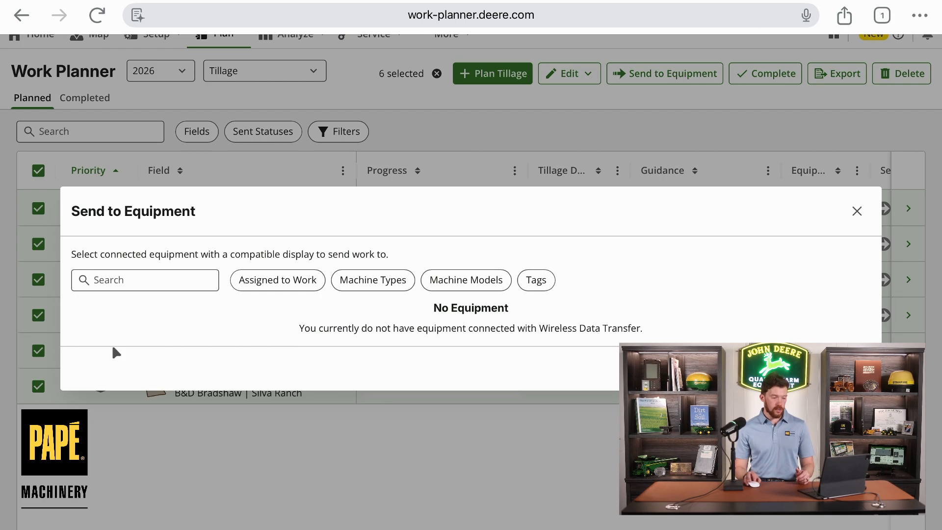
left_click(861, 210)
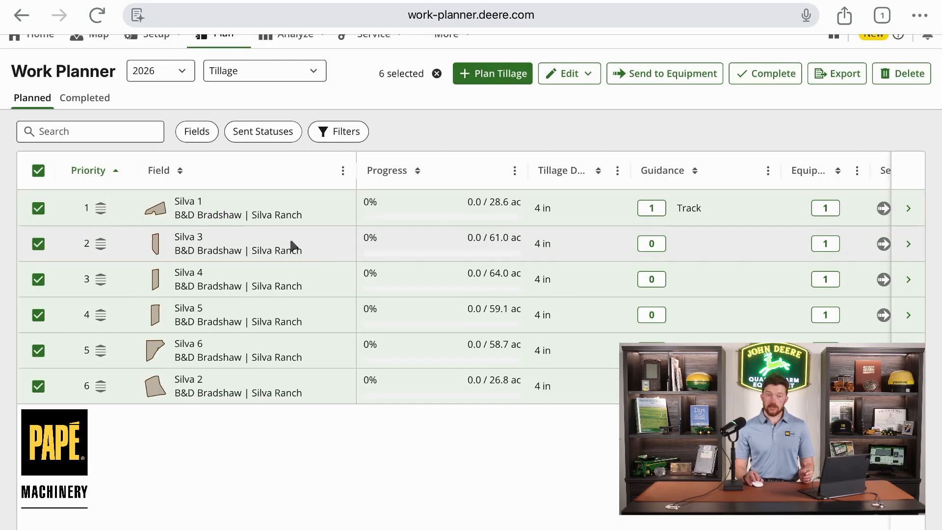
Step: Mark all six planned Silva fields as complete and open the completed work list
left_click(37, 172)
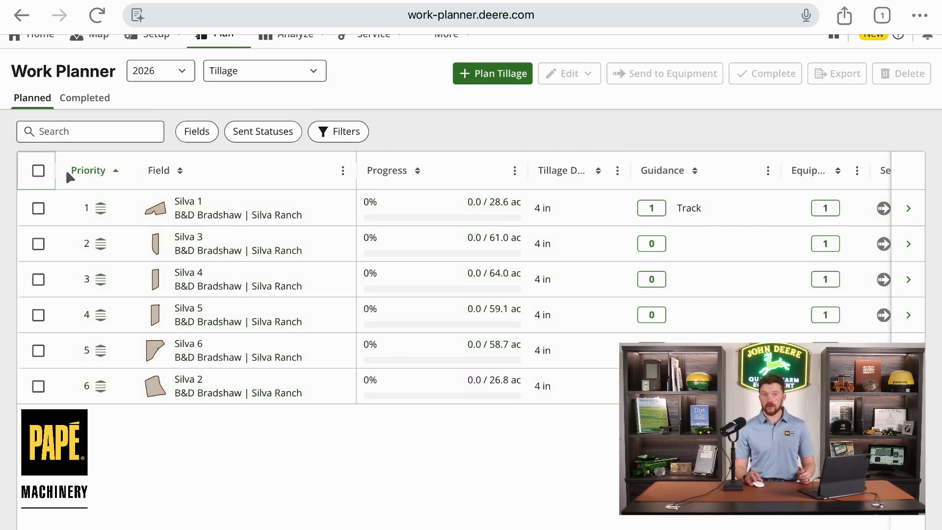
left_click(39, 171)
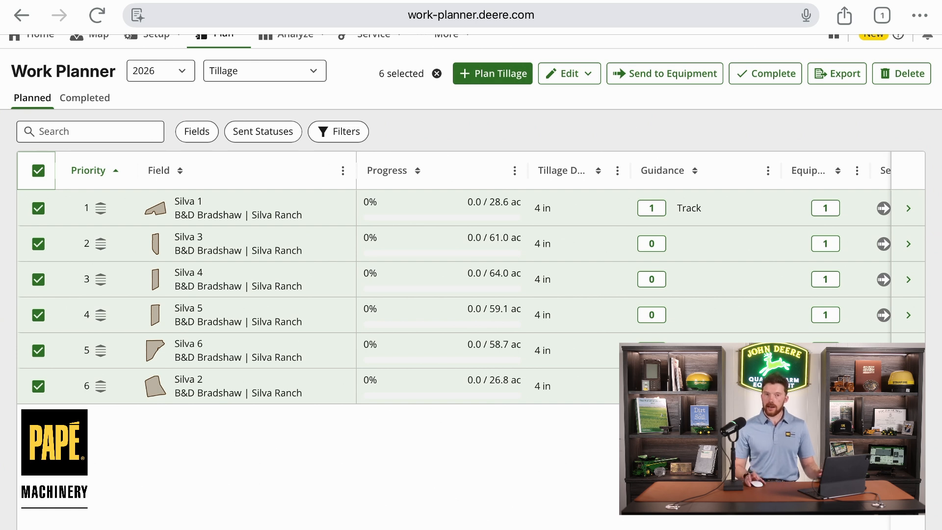
left_click(758, 80)
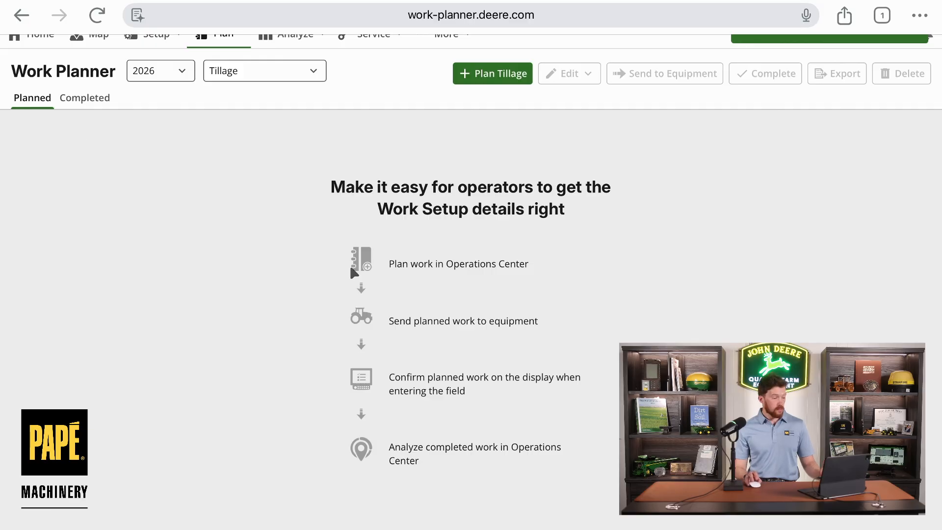
left_click(77, 106)
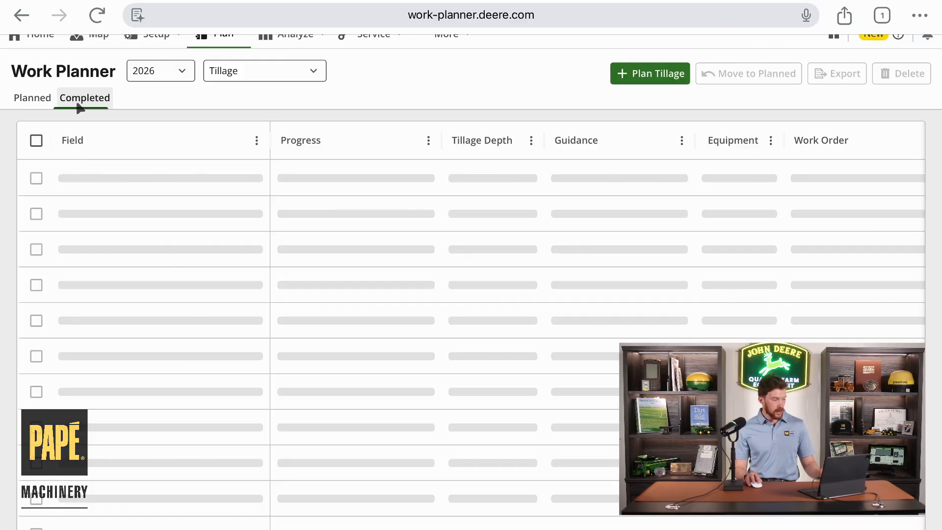